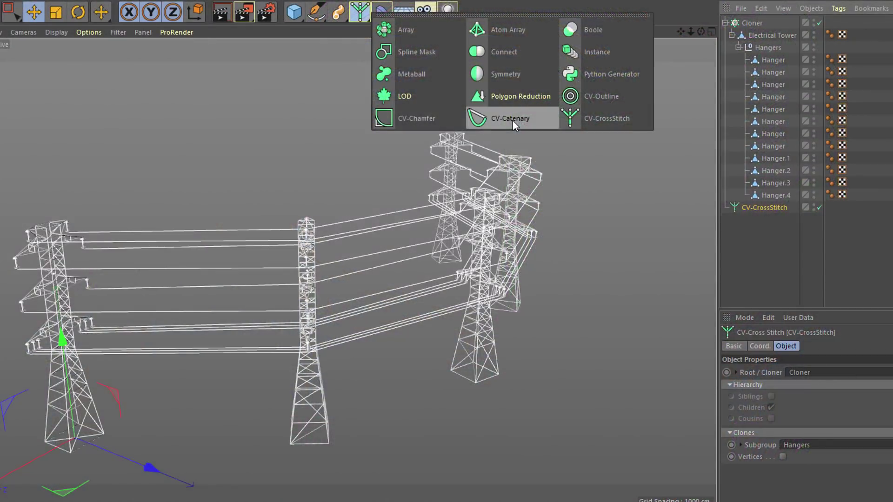
# Step: Add a CV-Catenary generator to the scene with the cross-stitched electrical towers
pyautogui.click(513, 121)
pyautogui.keyDown('alt'); pyautogui.moveTo(607, 220); pyautogui.dragTo(392, 261); pyautogui.keyUp('alt')
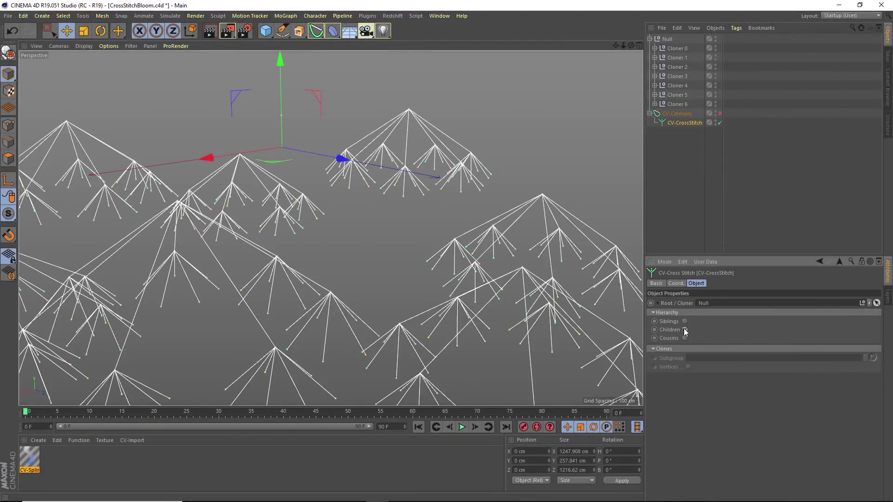
# Step: Toggle the Children and Siblings hierarchy connections of the CV-CrossStitch object that uses the Null as its root
pyautogui.click(684, 329)
pyautogui.click(685, 321)
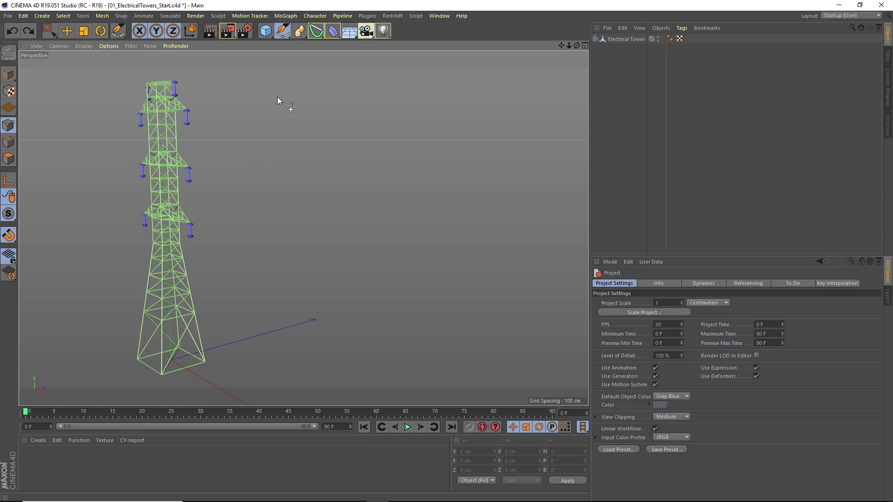
# Step: Draw four roughly horizontal, separate spline lines one below another beside the electrical tower with the Pen tool
pyautogui.click(261, 92)
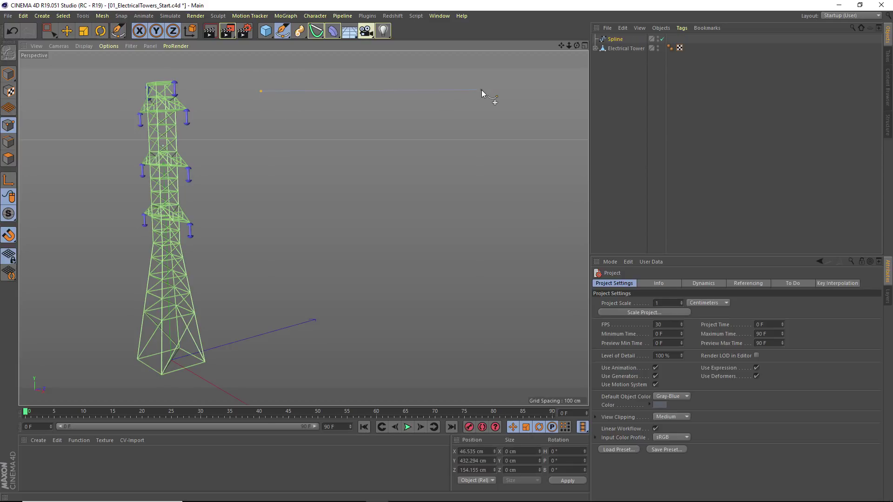
pyautogui.click(482, 89)
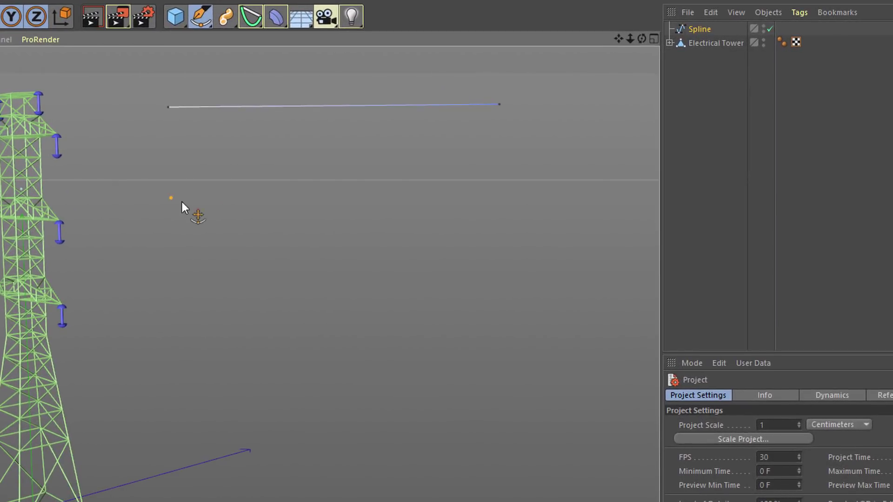
pyautogui.click(512, 186)
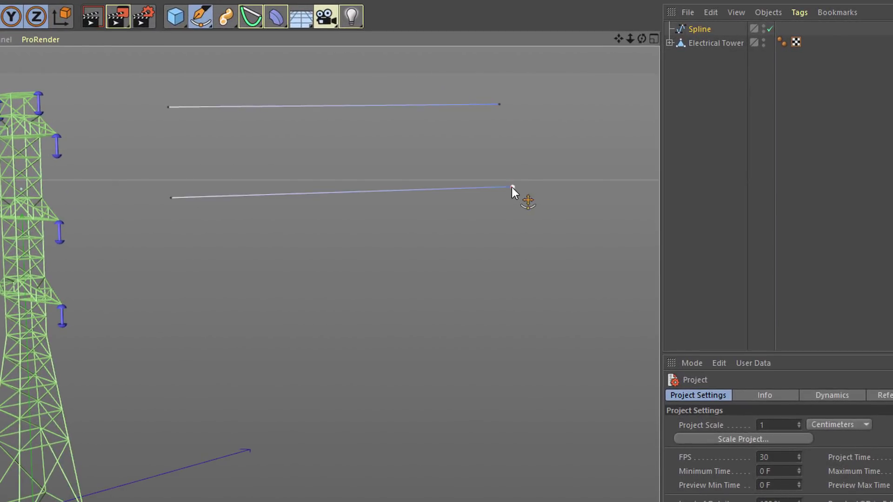
pyautogui.click(507, 298)
pyautogui.click(158, 307)
pyautogui.click(156, 401)
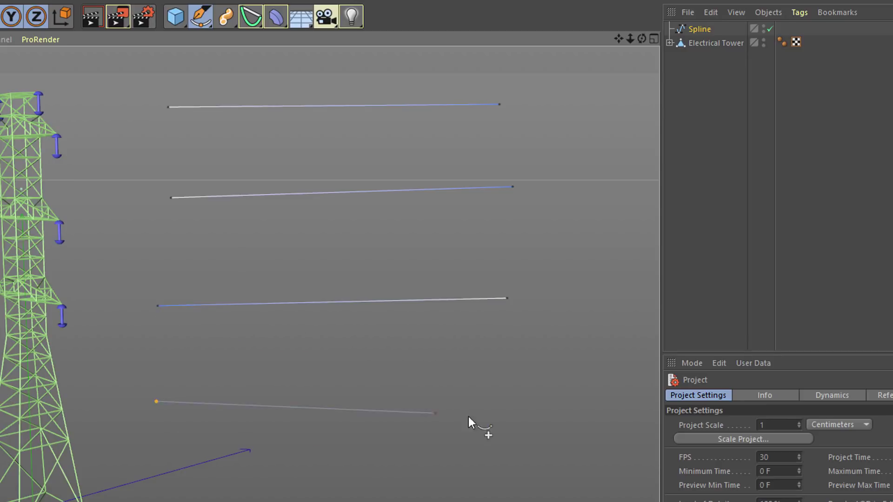
pyautogui.click(477, 398)
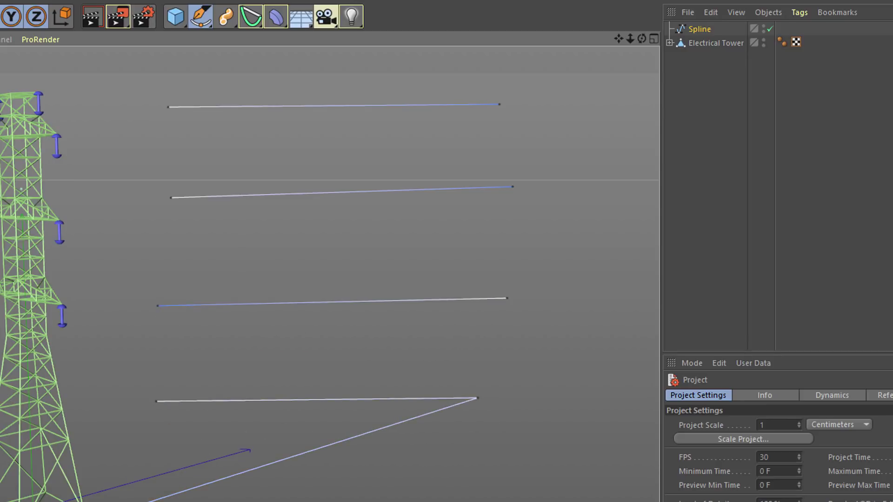
# Step: Add a CV-Catenary generator and make the drawn spline its child
pyautogui.click(249, 18)
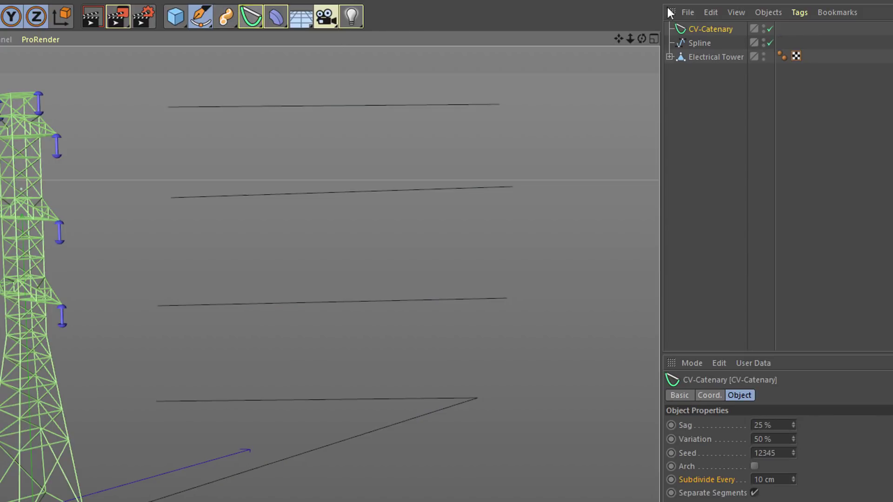
pyautogui.click(702, 40)
pyautogui.moveTo(707, 31); pyautogui.dragTo(707, 29)
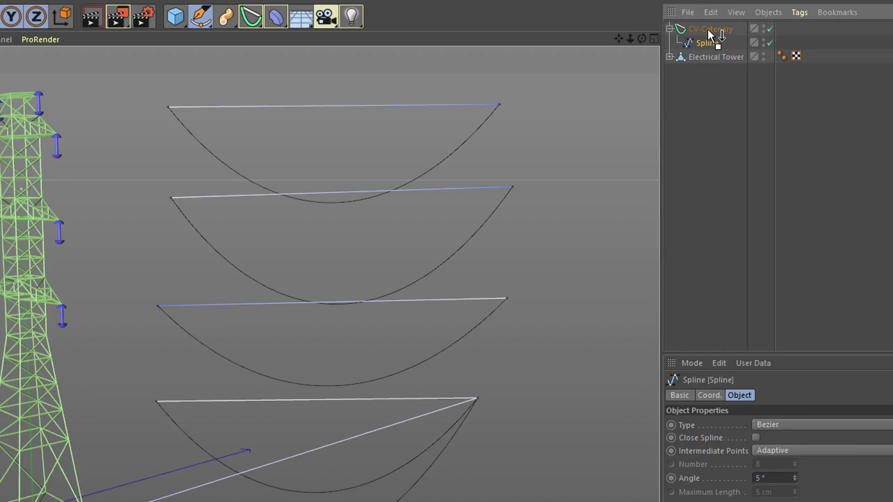
pyautogui.click(708, 30)
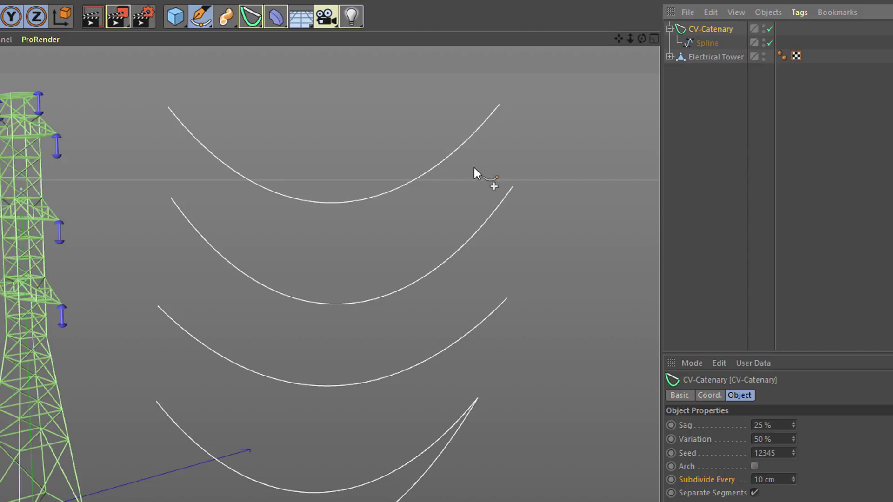
# Step: Set the catenary's sag to 126.5 % and variation to 100 %, with Arch enabled
pyautogui.keyDown('alt'); pyautogui.moveTo(623, 105); pyautogui.dragTo(348, 301); pyautogui.keyUp('alt')
pyautogui.moveTo(793, 425); pyautogui.dragTo(794, 377)
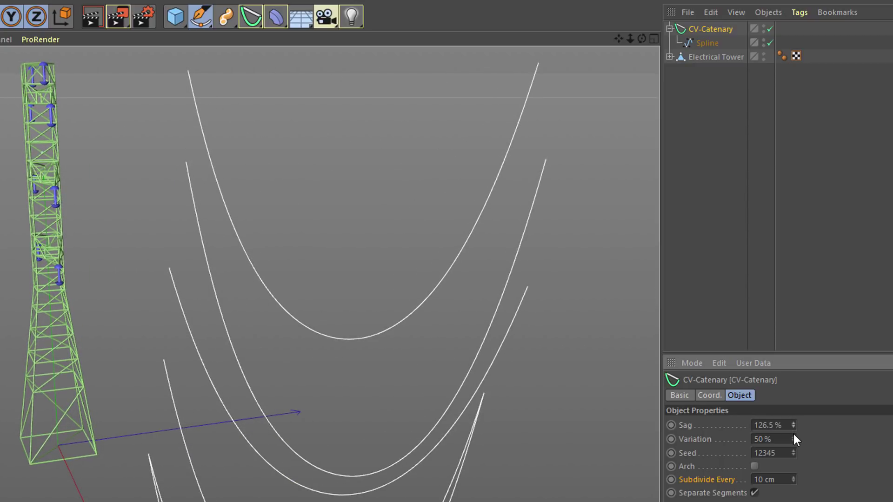
pyautogui.moveTo(794, 439); pyautogui.dragTo(793, 416)
pyautogui.keyDown('alt'); pyautogui.moveTo(657, 443); pyautogui.dragTo(729, 461); pyautogui.keyUp('alt')
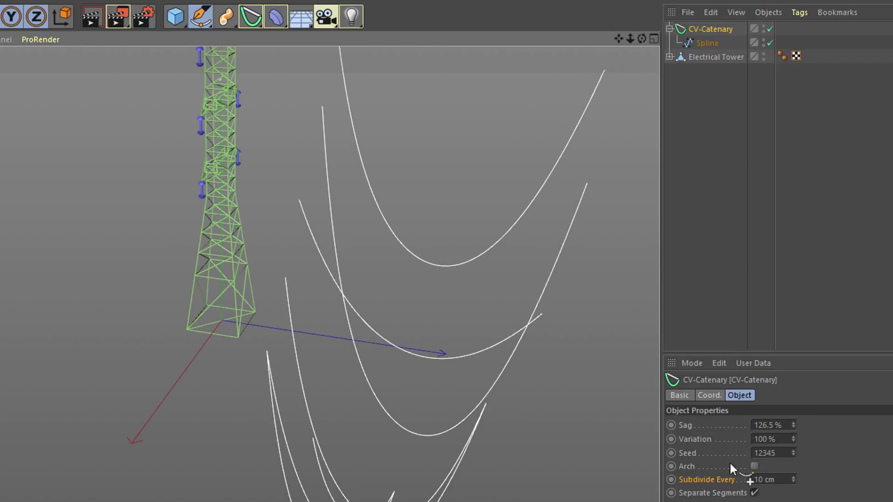
pyautogui.click(757, 465)
pyautogui.keyDown('alt'); pyautogui.moveTo(370, 418); pyautogui.dragTo(372, 482); pyautogui.keyUp('alt')
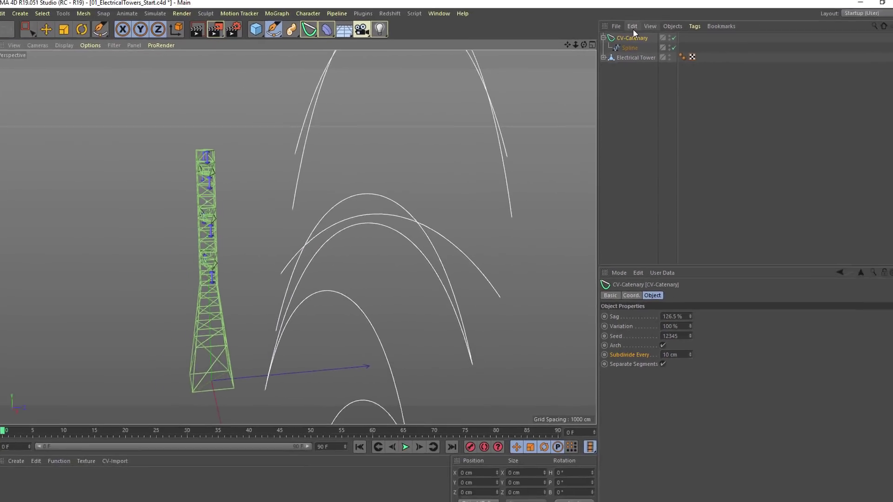
# Step: Delete the CV-Catenary together with its spline
pyautogui.press('Delete')
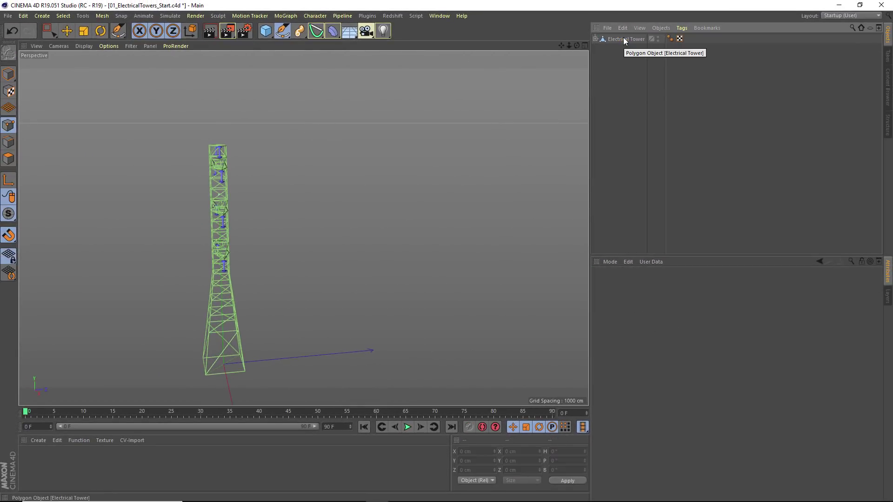
# Step: Duplicate the electrical tower in Model mode, placing the copy about 478 cm away along the Z axis
pyautogui.click(624, 40)
pyautogui.click(61, 31)
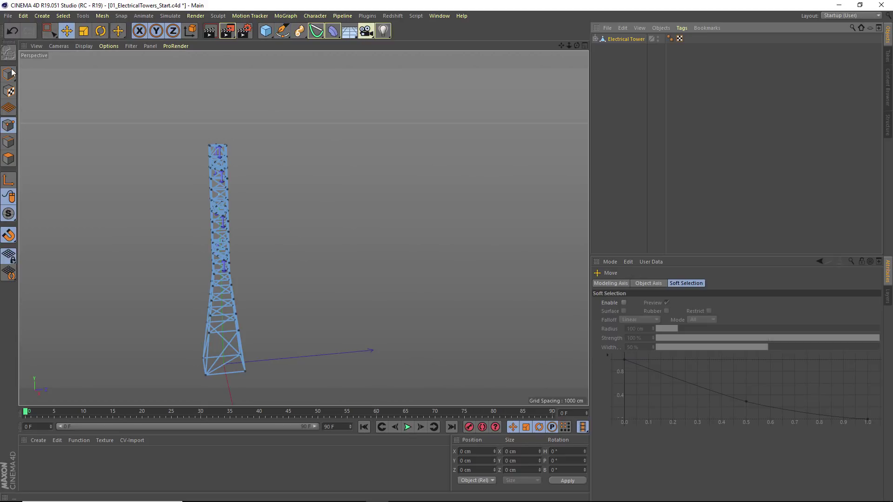
pyautogui.click(11, 72)
pyautogui.keyDown('alt'); pyautogui.moveTo(159, 200); pyautogui.dragTo(202, 202); pyautogui.keyUp('alt')
pyautogui.keyDown('alt'); pyautogui.moveTo(202, 202); pyautogui.dragTo(254, 177, button='middle'); pyautogui.keyUp('alt')
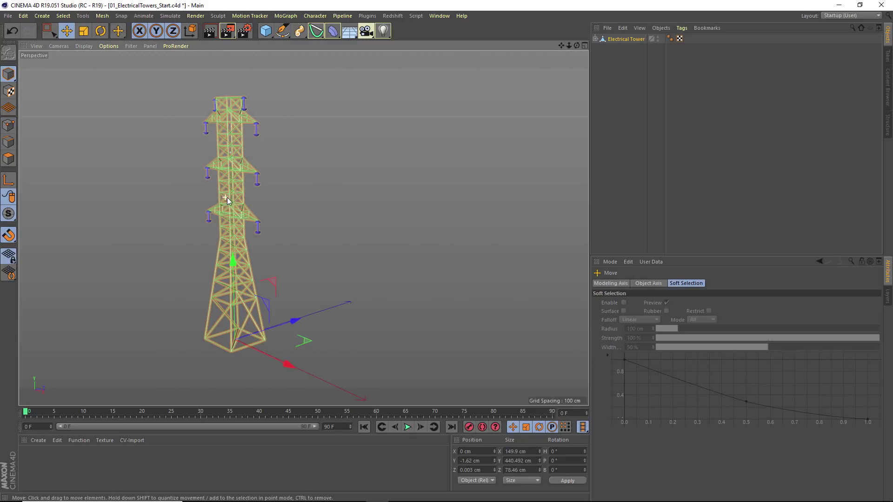
pyautogui.scroll(3, 228, 201)
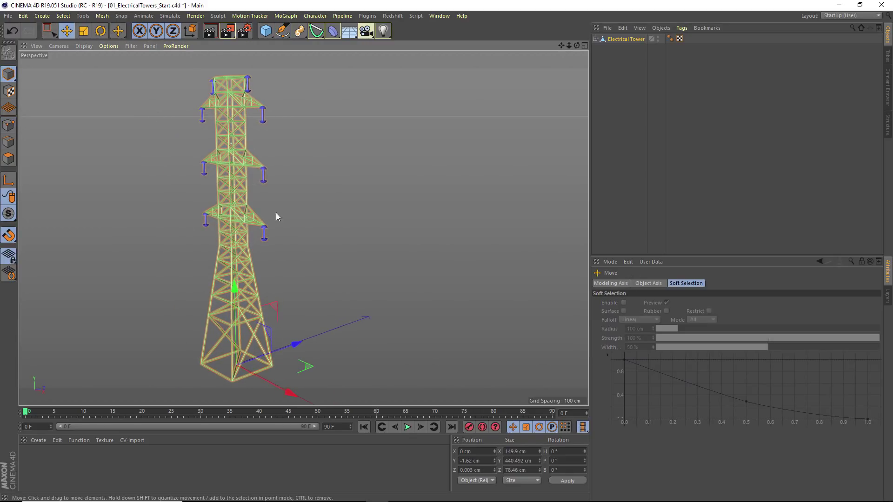
pyautogui.keyDown('alt'); pyautogui.moveTo(288, 280); pyautogui.dragTo(178, 274, button='middle'); pyautogui.keyUp('alt')
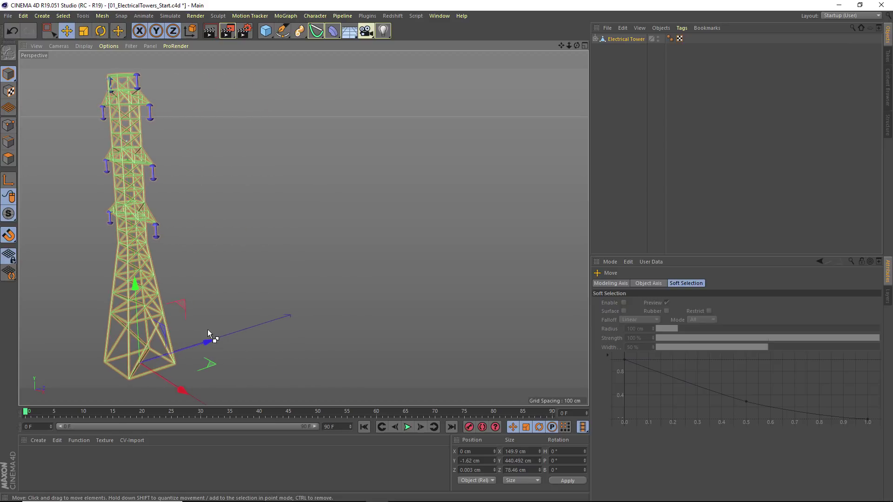
pyautogui.keyDown('ctrl'); pyautogui.moveTo(210, 335); pyautogui.dragTo(396, 270); pyautogui.keyUp('ctrl')
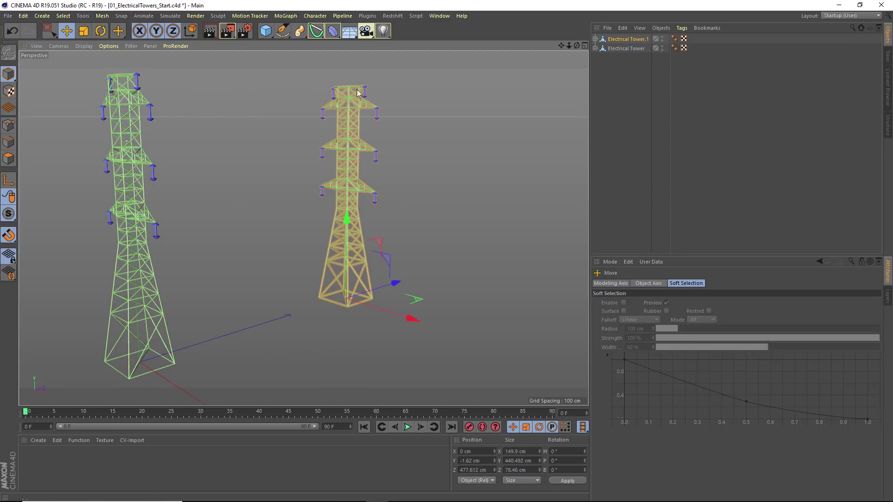
# Step: Draw a spline between the upper hangers of the two towers and wrap it in a CV-Catenary
pyautogui.click(283, 31)
pyautogui.keyDown('alt'); pyautogui.moveTo(260, 113); pyautogui.dragTo(164, 110); pyautogui.keyUp('alt')
pyautogui.click(156, 110)
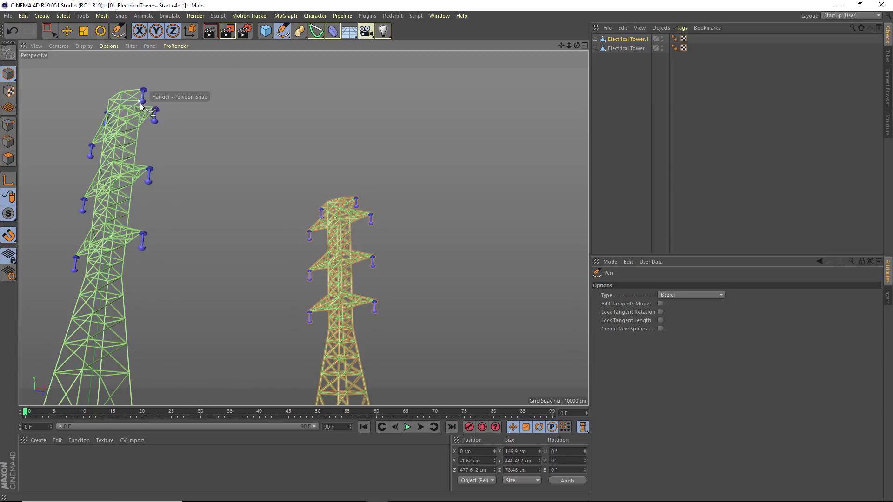
pyautogui.click(358, 210)
pyautogui.click(316, 32)
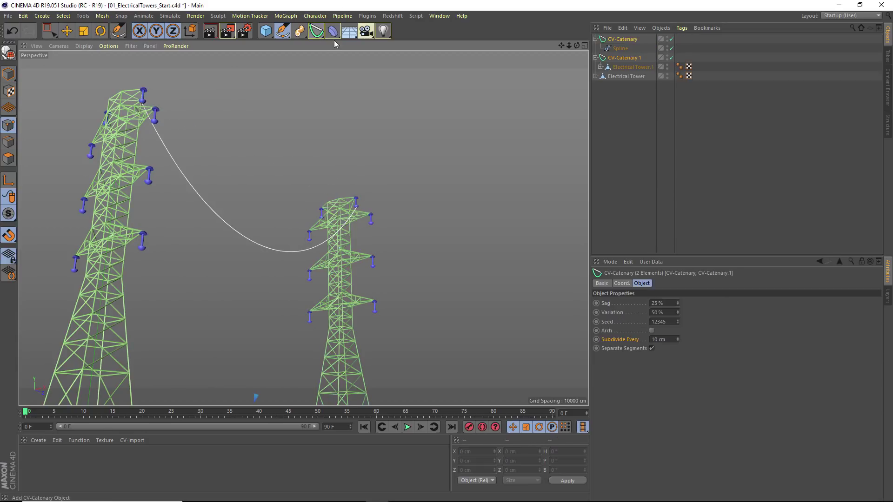
# Step: Take the second tower out of the extra CV-Catenary and delete that generator
pyautogui.moveTo(626, 67); pyautogui.dragTo(623, 72)
pyautogui.click(622, 58)
pyautogui.press('Delete')
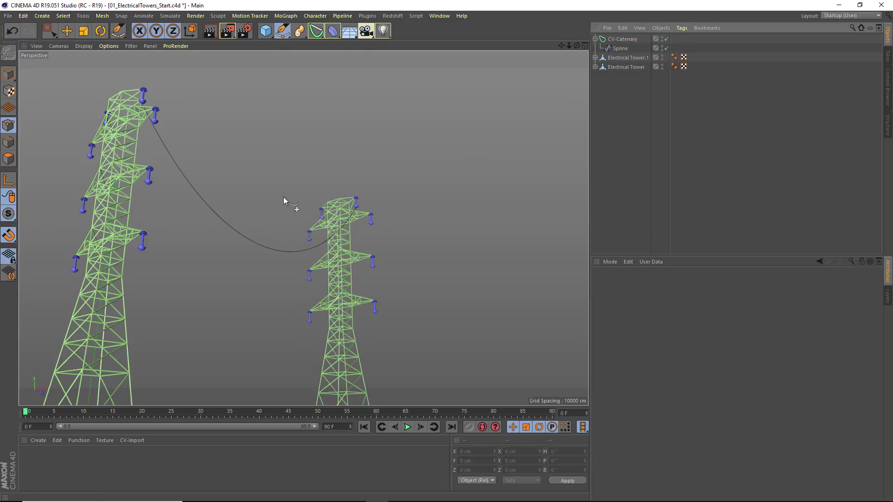
# Step: Delete the remaining CV-Catenary with its spline and the duplicated electrical tower
pyautogui.keyDown('alt'); pyautogui.moveTo(283, 197); pyautogui.dragTo(407, 171); pyautogui.keyUp('alt')
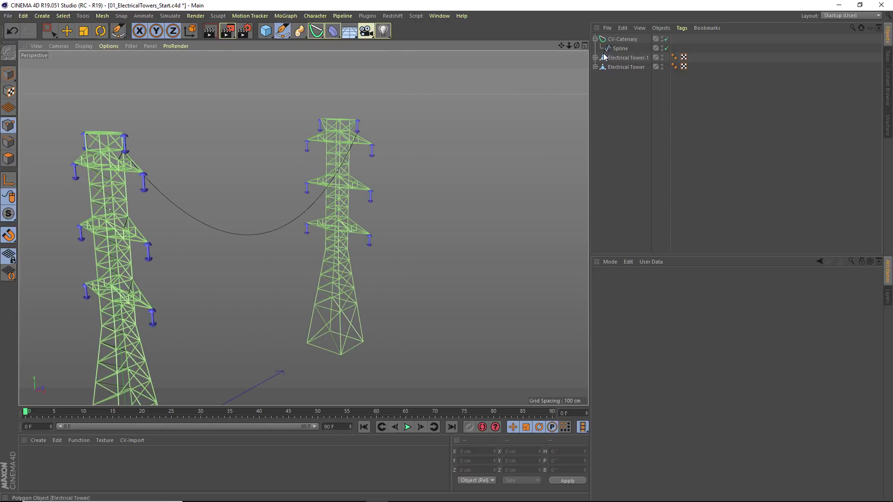
pyautogui.click(616, 41)
pyautogui.press('Delete')
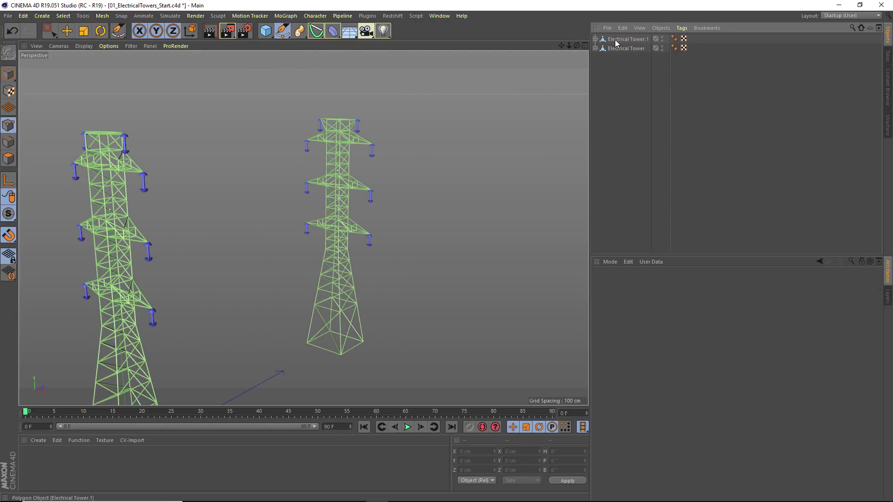
pyautogui.click(618, 40)
pyautogui.press('Delete')
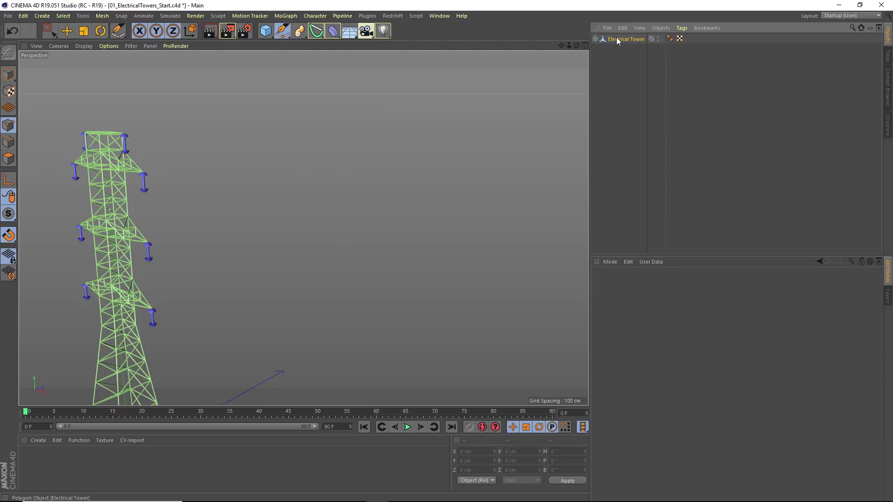
# Step: Return to Model mode and place the electrical tower inside a new MoGraph Cloner
pyautogui.click(620, 39)
pyautogui.click(67, 31)
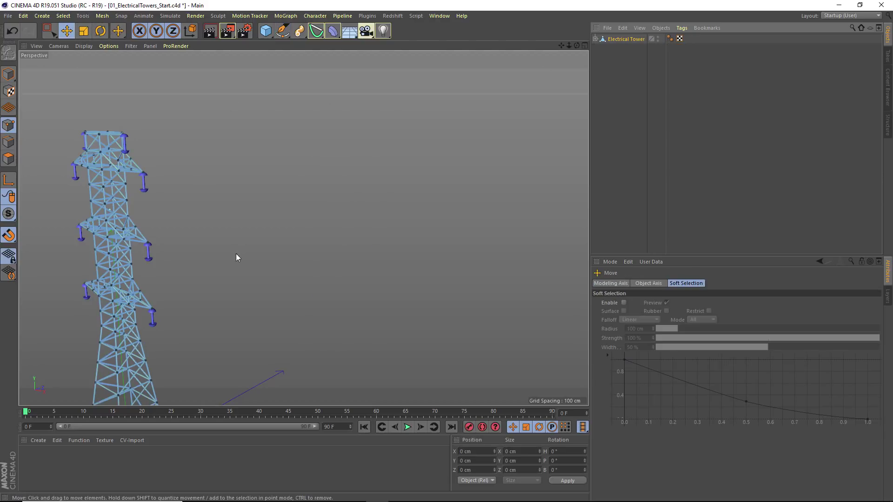
pyautogui.keyDown('alt'); pyautogui.moveTo(236, 253); pyautogui.dragTo(180, 269); pyautogui.keyUp('alt')
pyautogui.keyDown('alt'); pyautogui.moveTo(135, 285); pyautogui.dragTo(170, 232, button='middle'); pyautogui.keyUp('alt')
pyautogui.keyDown('alt'); pyautogui.moveTo(169, 231); pyautogui.dragTo(103, 122); pyautogui.keyUp('alt')
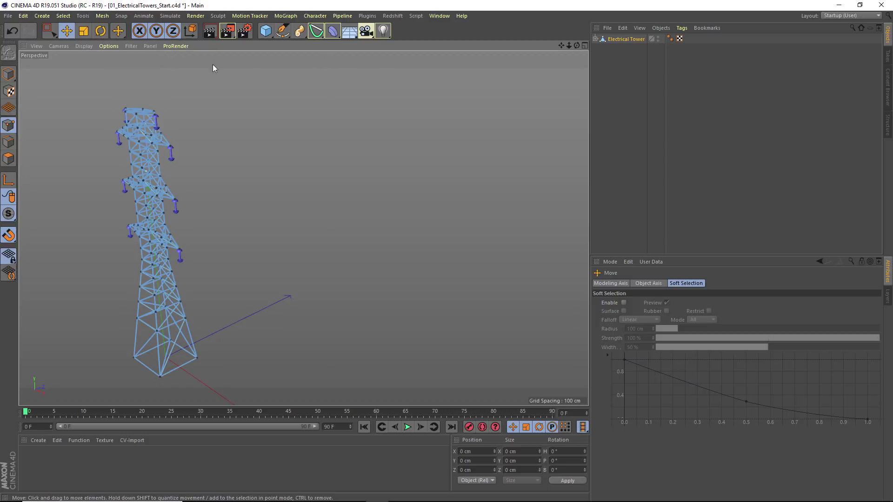
pyautogui.click(8, 74)
pyautogui.keyDown('alt'); pyautogui.moveTo(440, 141); pyautogui.dragTo(430, 155); pyautogui.keyUp('alt')
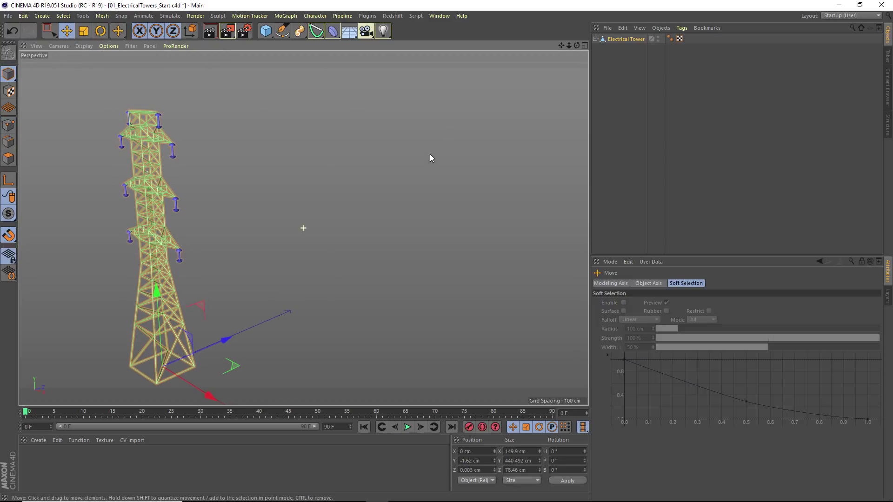
pyautogui.click(286, 16)
pyautogui.click(302, 117)
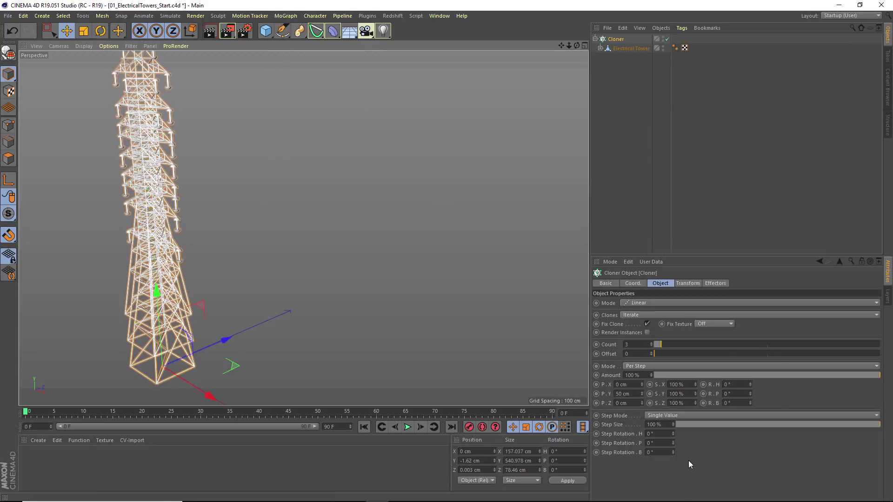
# Step: Set the Cloner's per-step position to 0 cm in Y and 490 cm in Z, with a heading step rotation of 16.2°
pyautogui.click(636, 394)
pyautogui.press('Return')
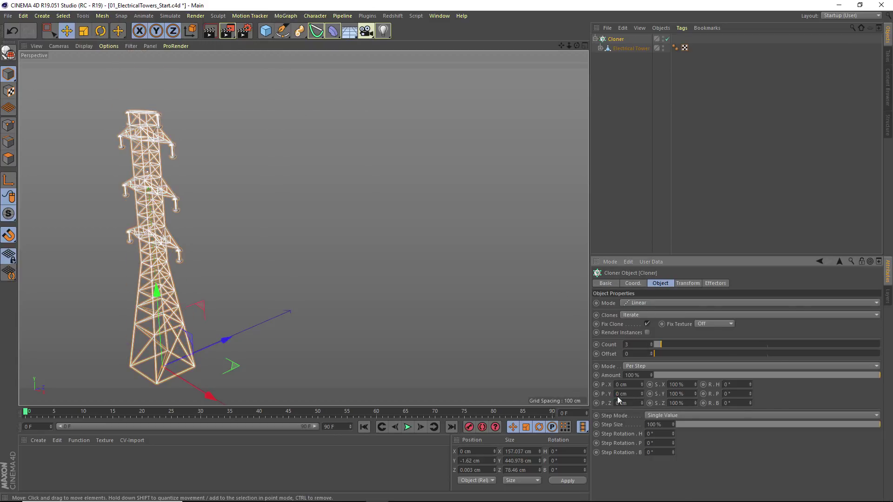
pyautogui.moveTo(642, 402); pyautogui.dragTo(642, 176)
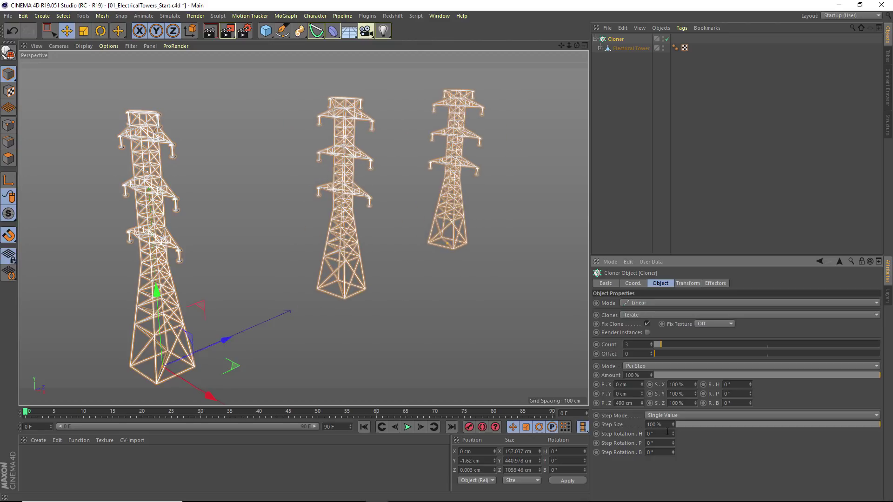
pyautogui.moveTo(673, 434); pyautogui.dragTo(673, 358)
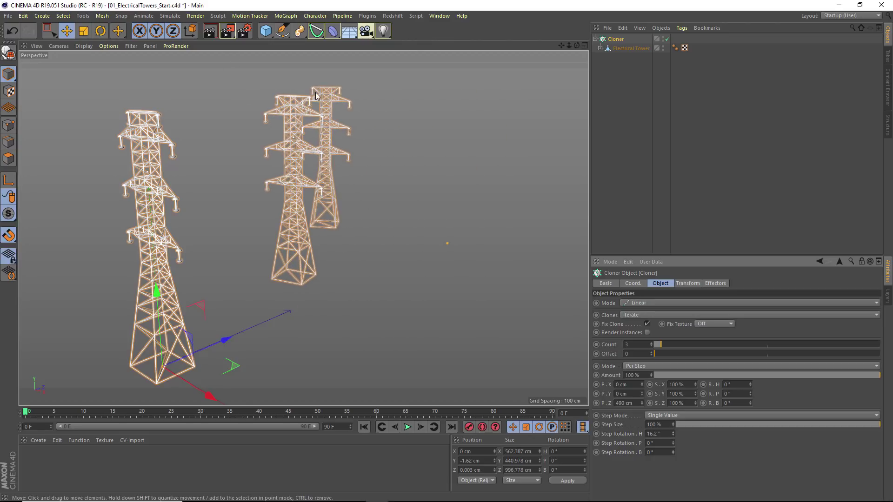
# Step: Increase the Cloner's count to 5 towers and deselect it
pyautogui.keyDown('alt'); pyautogui.moveTo(316, 96); pyautogui.dragTo(344, 135); pyautogui.keyUp('alt')
pyautogui.click(650, 343)
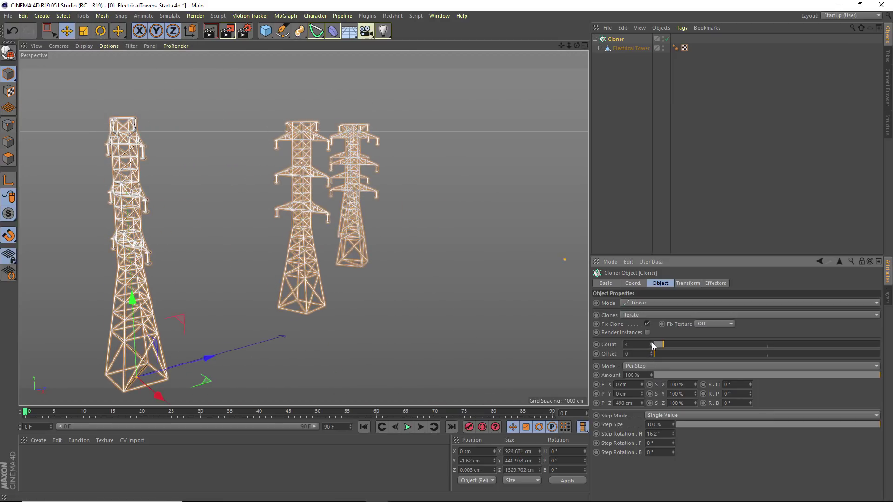
pyautogui.click(652, 342)
pyautogui.keyDown('alt'); pyautogui.moveTo(208, 210); pyautogui.dragTo(164, 203); pyautogui.keyUp('alt')
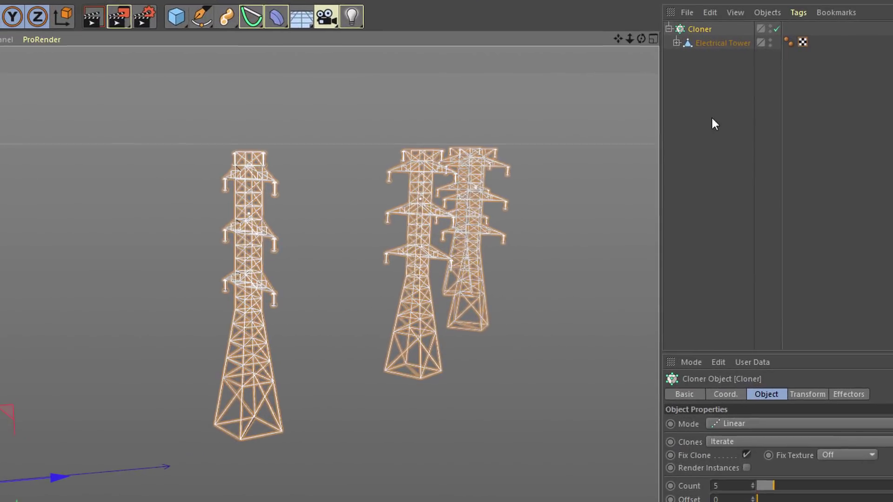
pyautogui.click(623, 102)
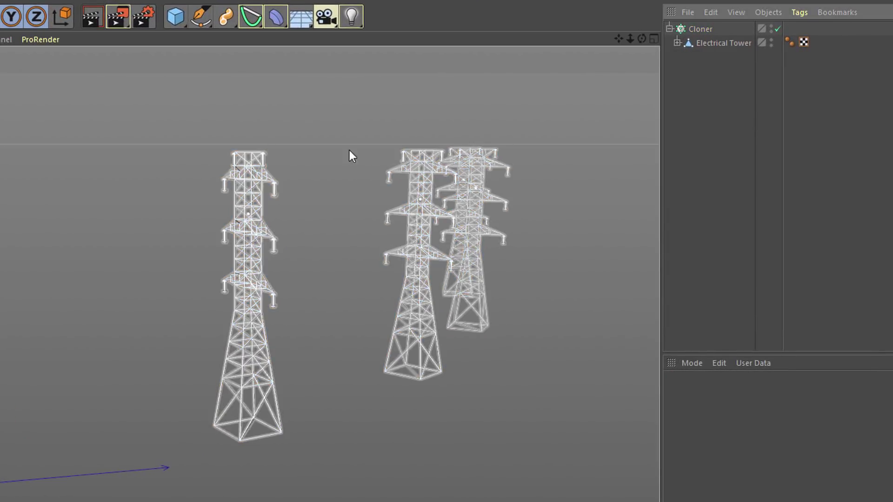
# Step: Add a CV-CrossStitch generator and assign the tower Cloner as its Root / Cloner
pyautogui.click(250, 12)
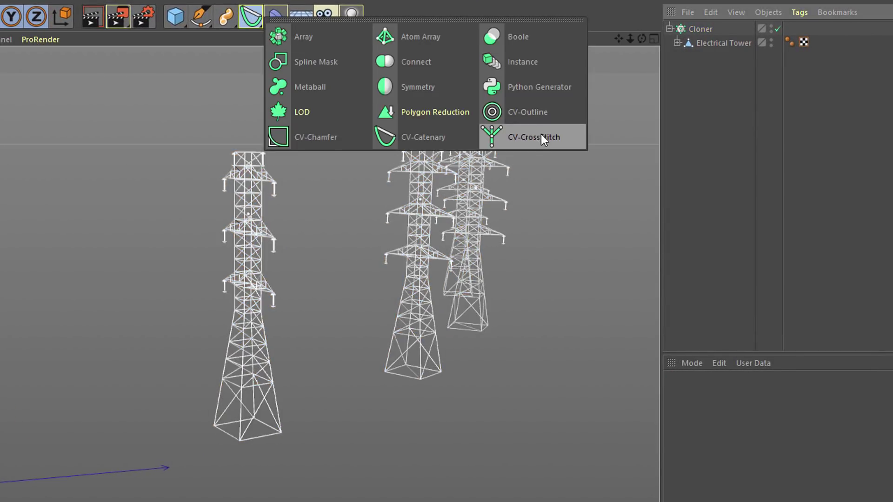
pyautogui.click(523, 138)
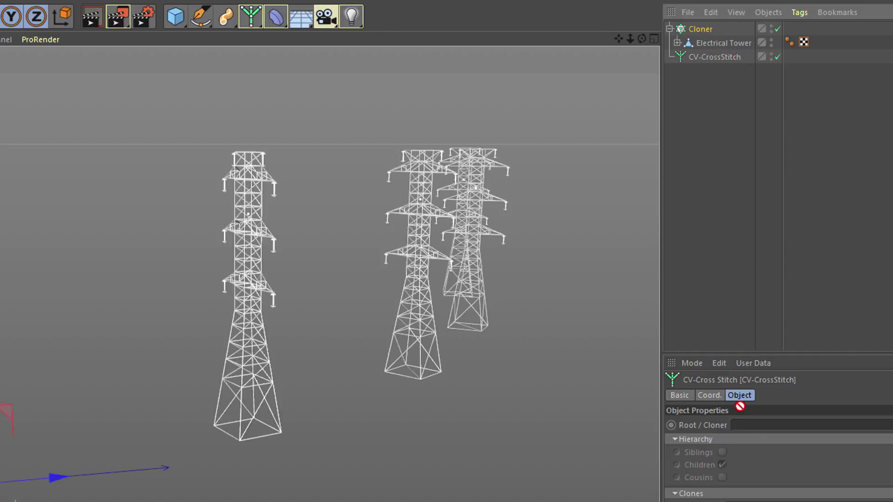
pyautogui.moveTo(740, 407); pyautogui.dragTo(747, 424)
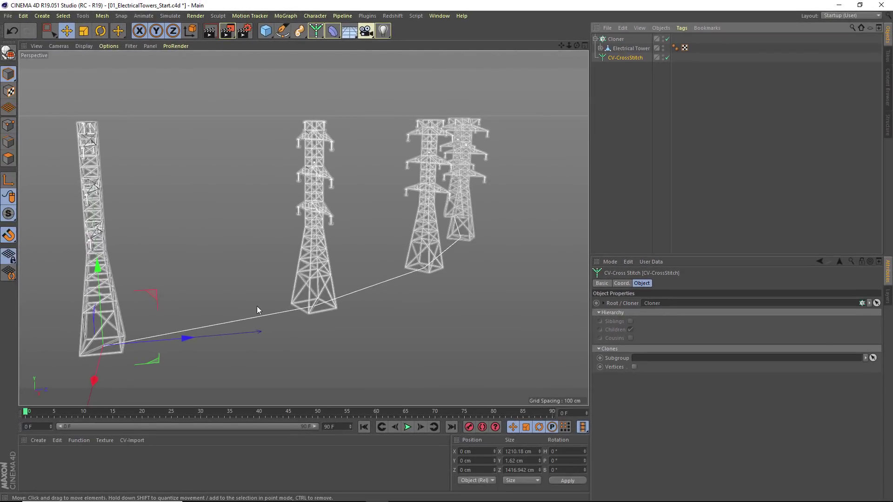
# Step: Examine from several angles how the CV-CrossStitch spline connects the cloned towers and where the hangers sit on their arms
pyautogui.keyDown('alt'); pyautogui.moveTo(183, 344); pyautogui.dragTo(78, 296); pyautogui.keyUp('alt')
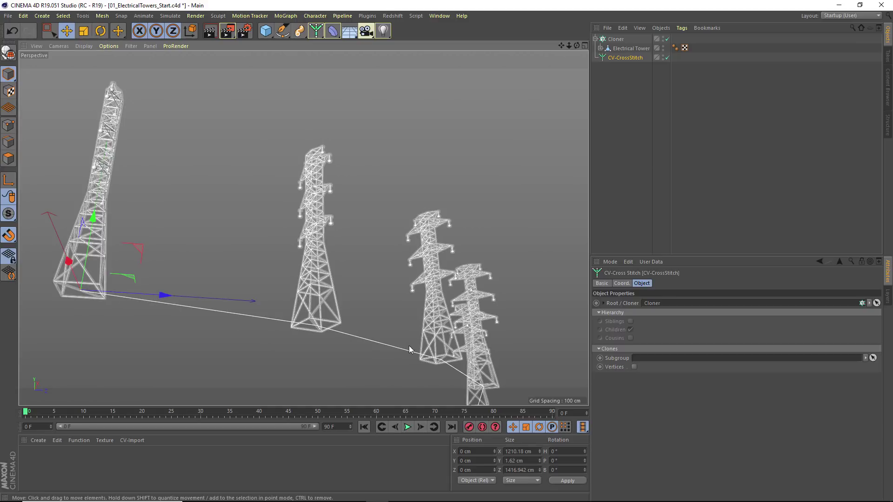
pyautogui.keyDown('alt'); pyautogui.moveTo(409, 345); pyautogui.dragTo(329, 310); pyautogui.keyUp('alt')
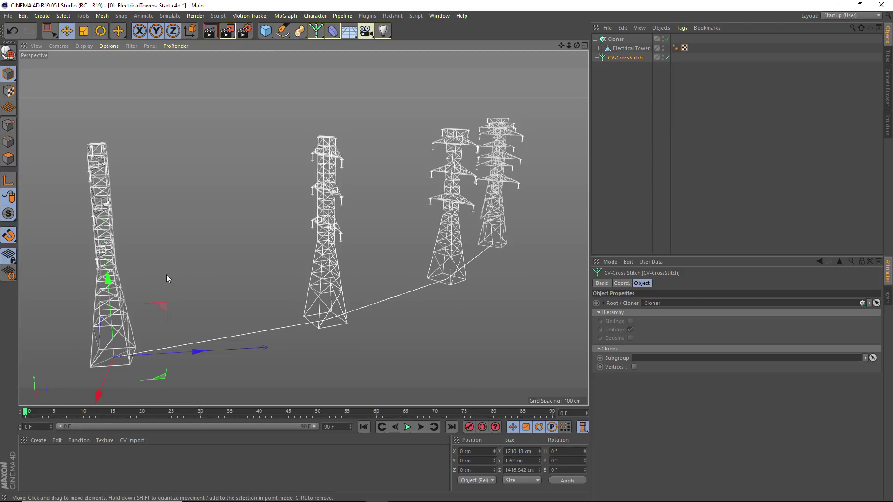
pyautogui.keyDown('alt'); pyautogui.moveTo(166, 274); pyautogui.dragTo(137, 190); pyautogui.keyUp('alt')
pyautogui.keyDown('alt'); pyautogui.moveTo(138, 190); pyautogui.dragTo(117, 185, button='right'); pyautogui.keyUp('alt')
pyautogui.keyDown('alt'); pyautogui.moveTo(116, 185); pyautogui.dragTo(163, 188, button='middle'); pyautogui.keyUp('alt')
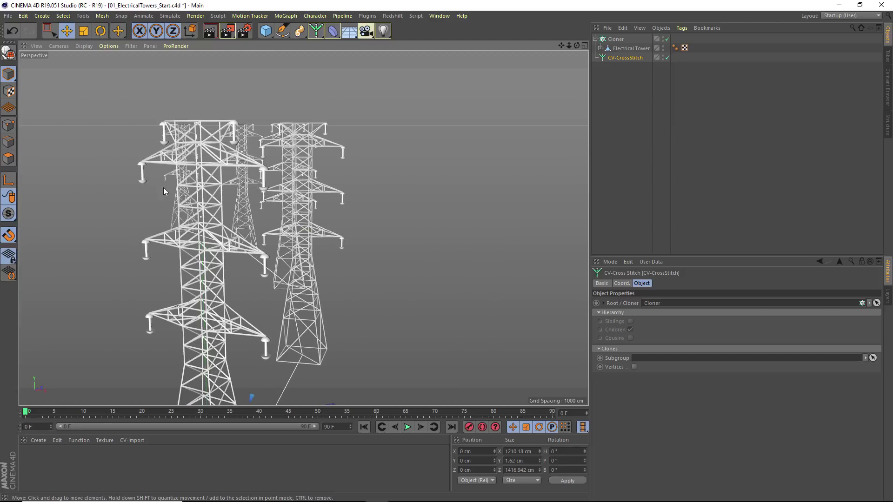
pyautogui.keyDown('alt'); pyautogui.moveTo(307, 188); pyautogui.dragTo(250, 180); pyautogui.keyUp('alt')
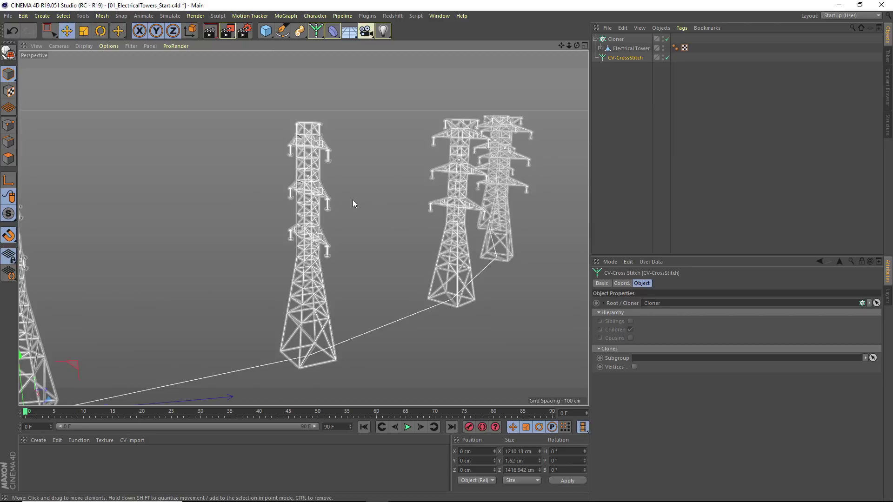
pyautogui.keyDown('alt'); pyautogui.moveTo(353, 200); pyautogui.dragTo(273, 199); pyautogui.keyUp('alt')
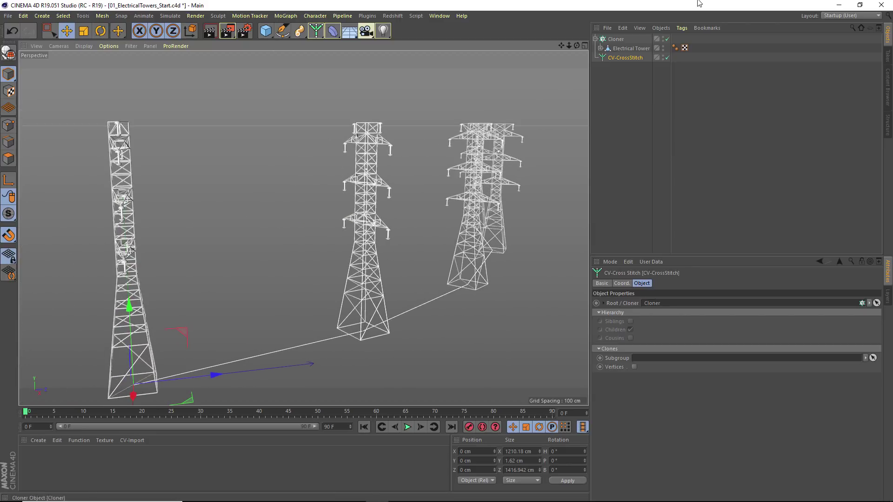
# Step: Expand the Electrical Tower hierarchy and assign its Hangers null as the CV-CrossStitch Subgroup
pyautogui.click(600, 48)
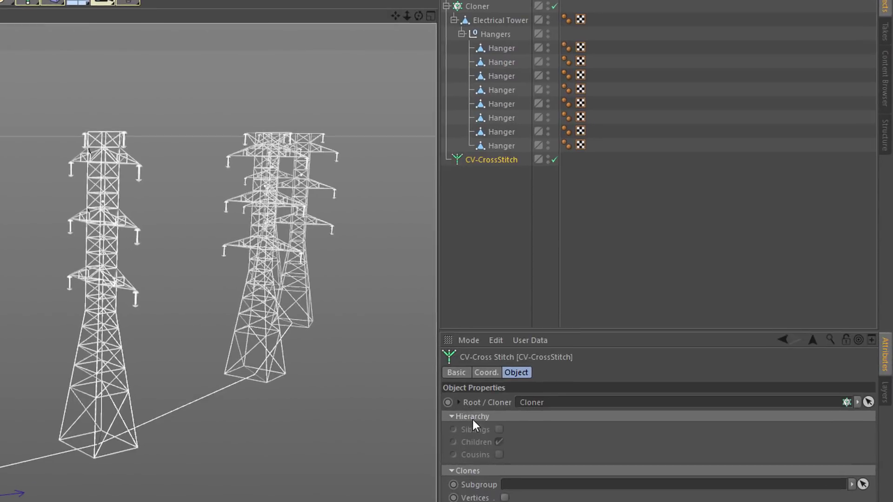
pyautogui.click(493, 35)
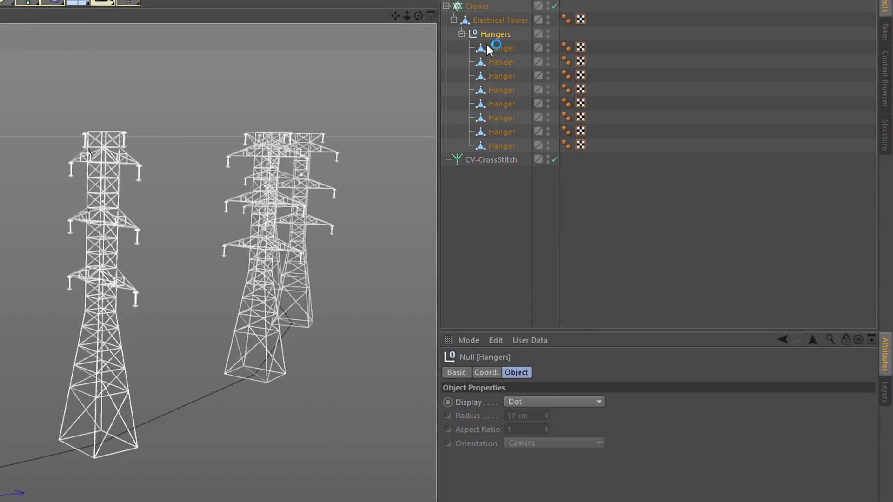
pyautogui.click(489, 160)
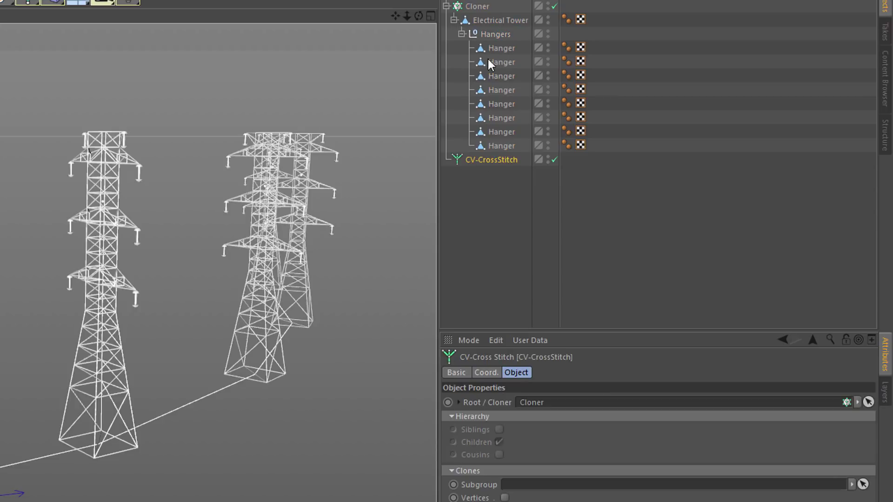
pyautogui.moveTo(523, 473); pyautogui.dragTo(525, 486)
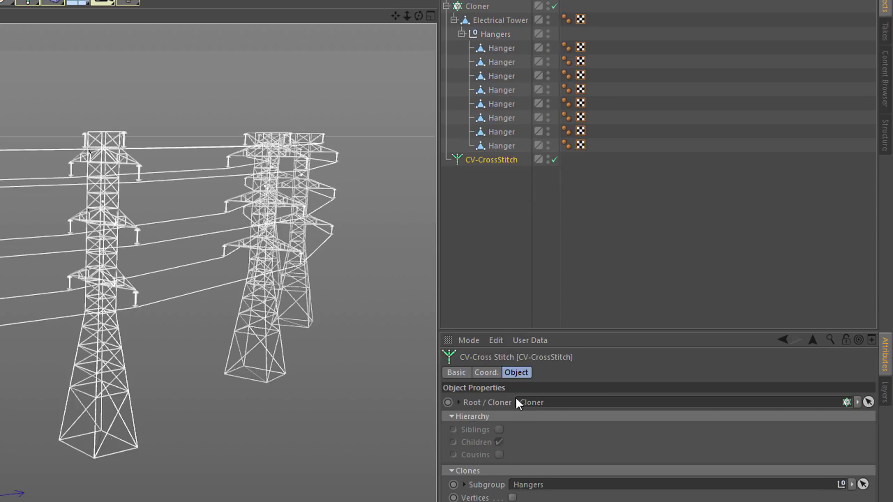
# Step: Duplicate the hangers on the tower's lowest arms to add four extra ones to the Hangers group, and clear the selection
pyautogui.click(507, 47)
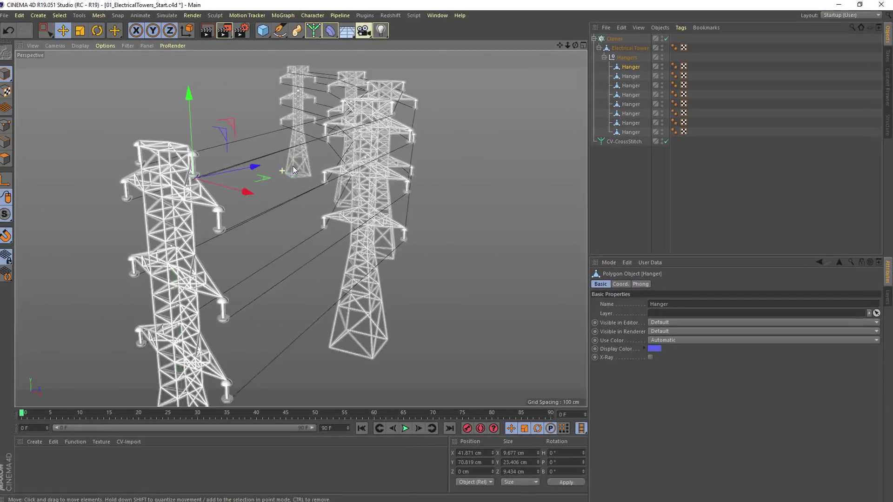
pyautogui.click(630, 76)
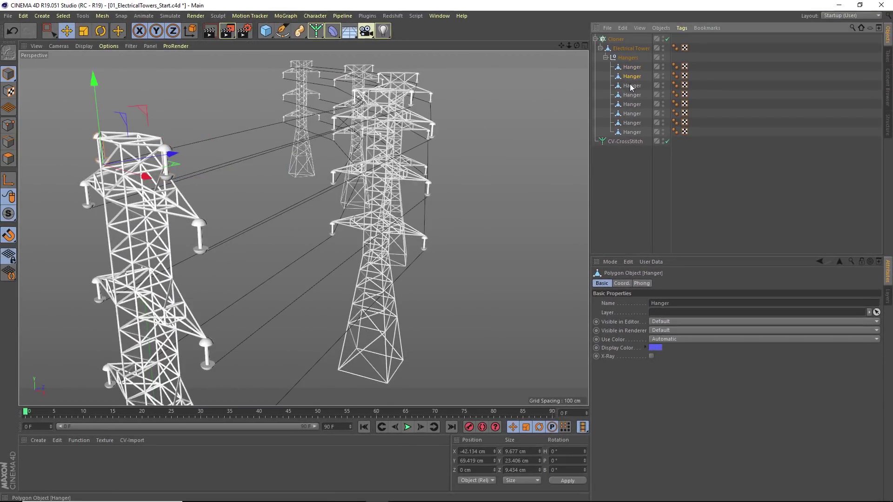
pyautogui.click(631, 86)
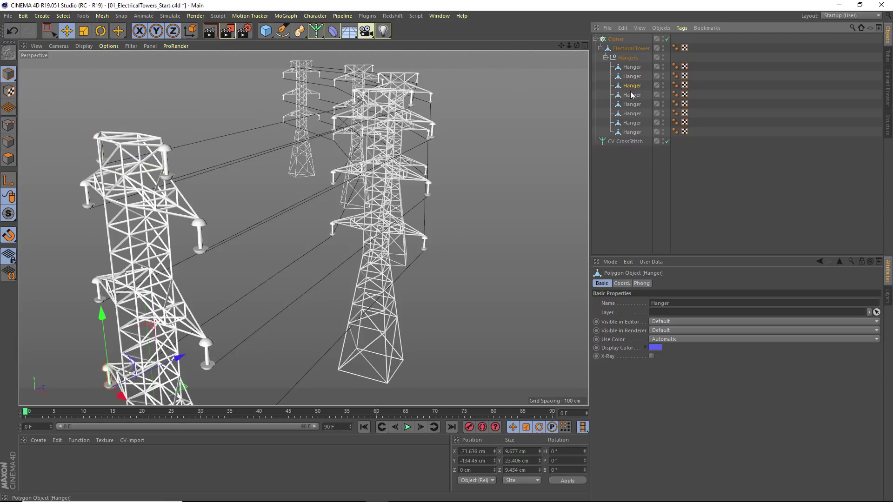
pyautogui.click(631, 96)
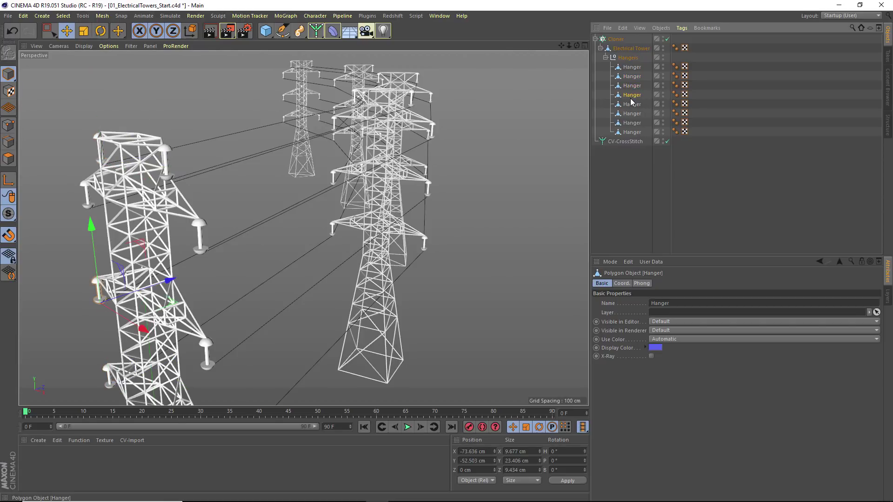
pyautogui.click(630, 132)
pyautogui.keyDown('alt'); pyautogui.moveTo(439, 236); pyautogui.dragTo(457, 182, button='middle'); pyautogui.keyUp('alt')
pyautogui.keyDown('alt'); pyautogui.moveTo(327, 235); pyautogui.dragTo(280, 225); pyautogui.keyUp('alt')
pyautogui.keyDown('ctrl'); pyautogui.moveTo(281, 225); pyautogui.dragTo(189, 193); pyautogui.keyUp('ctrl')
pyautogui.keyDown('alt'); pyautogui.moveTo(191, 197); pyautogui.dragTo(116, 198); pyautogui.keyUp('alt')
pyautogui.click(632, 203)
pyautogui.keyDown('alt'); pyautogui.moveTo(335, 177); pyautogui.dragTo(347, 228); pyautogui.keyUp('alt')
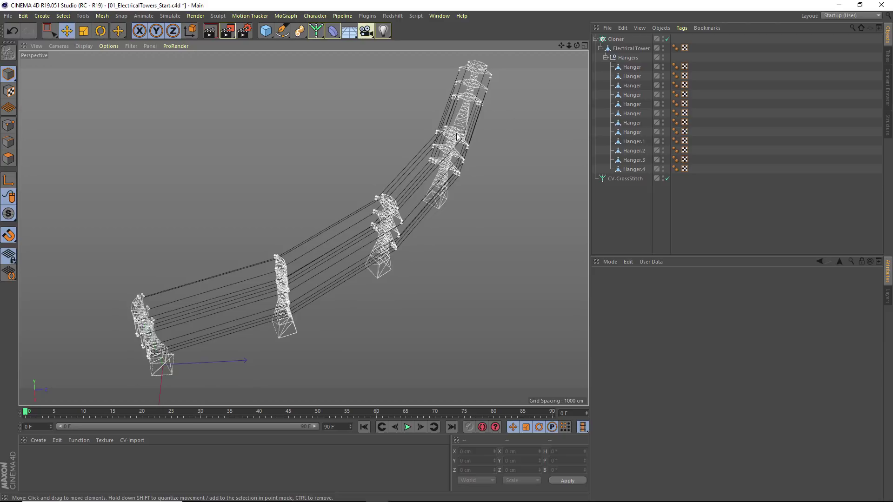
# Step: Set the Cloner's per-step Z position to 475 cm and its heading step rotation to 33.8°, and deselect it
pyautogui.click(613, 40)
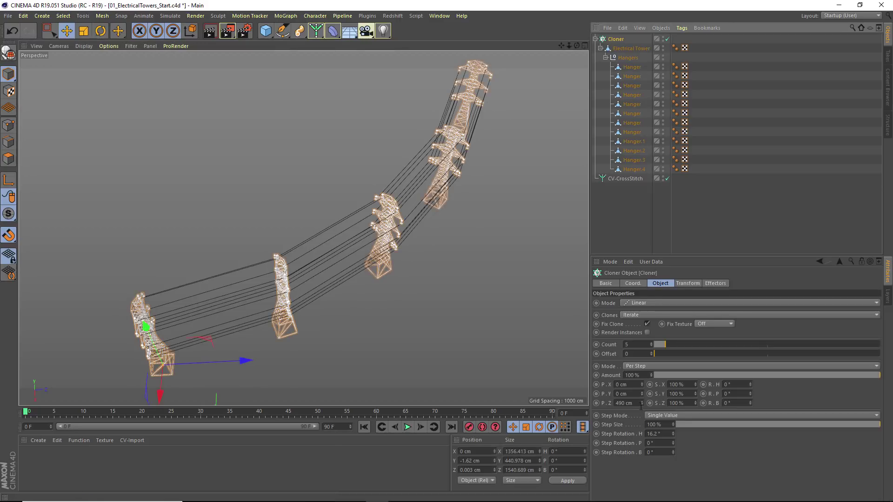
pyautogui.moveTo(641, 404)
pyautogui.mouseDown()
pyautogui.moveTo(641, 430)
pyautogui.moveTo(641, 403)
pyautogui.mouseUp()
pyautogui.moveTo(671, 432); pyautogui.dragTo(671, 423)
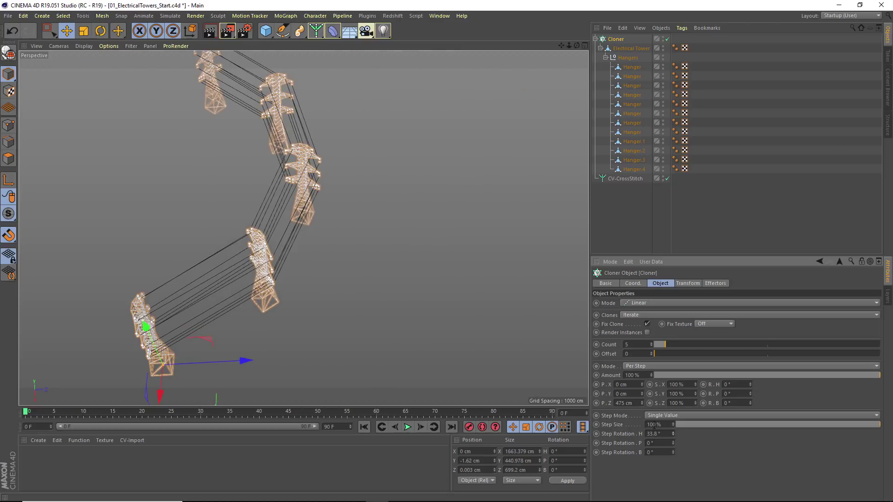
pyautogui.click(628, 204)
# Step: Add a CV-Catenary generator as the parent of the CV-CrossStitch object
pyautogui.keyDown('alt'); pyautogui.moveTo(191, 130); pyautogui.dragTo(199, 203); pyautogui.keyUp('alt')
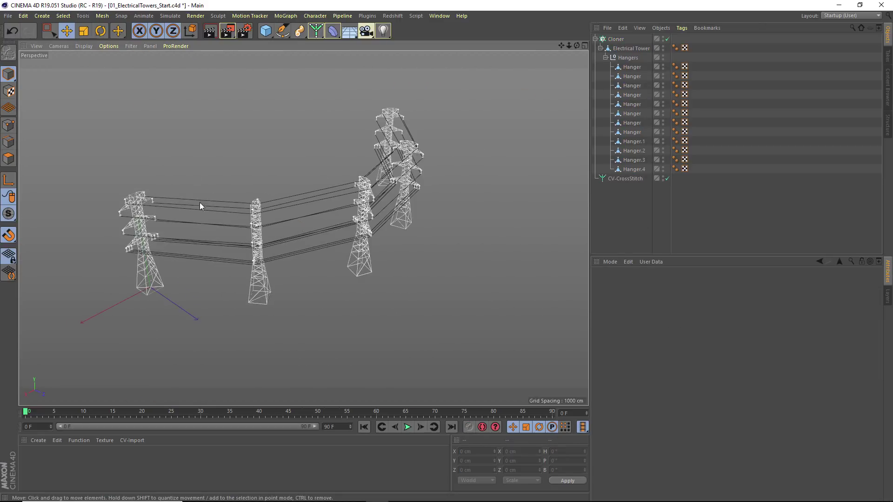
pyautogui.keyDown('alt'); pyautogui.moveTo(199, 204); pyautogui.dragTo(256, 241, button='right'); pyautogui.keyUp('alt')
pyautogui.keyDown('alt'); pyautogui.moveTo(256, 241); pyautogui.dragTo(303, 218); pyautogui.keyUp('alt')
pyautogui.click(625, 178)
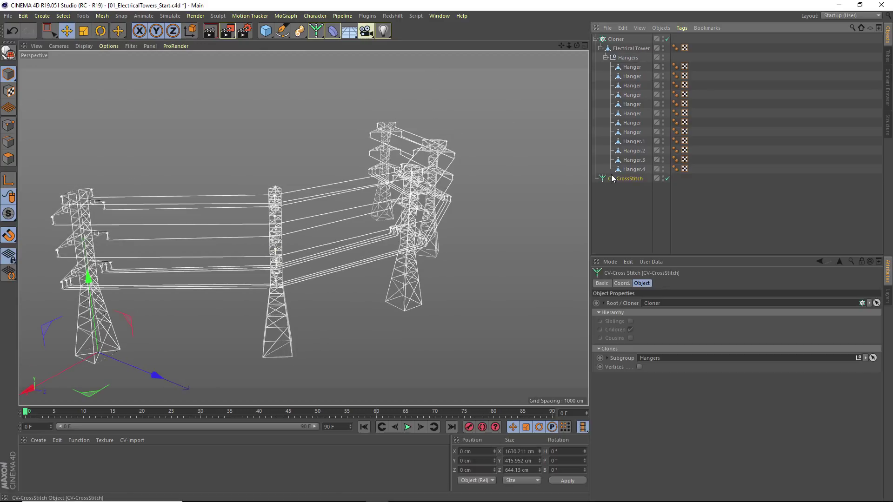
pyautogui.click(317, 30)
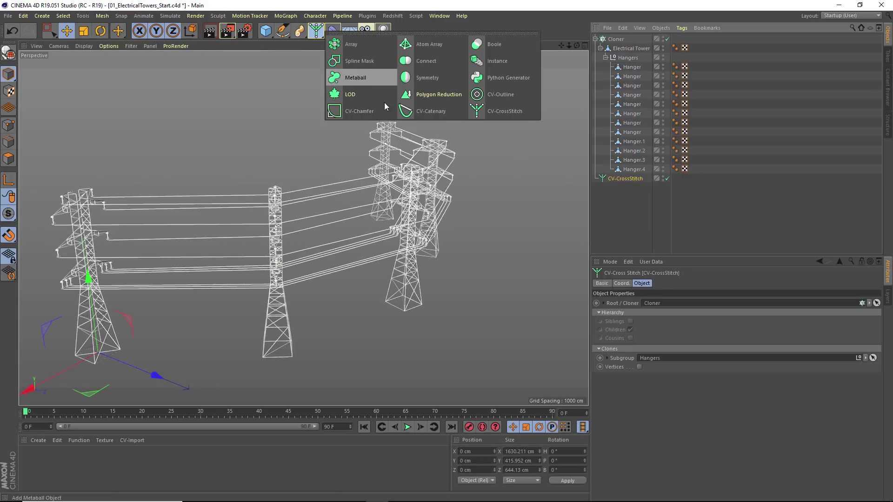
pyautogui.click(432, 112)
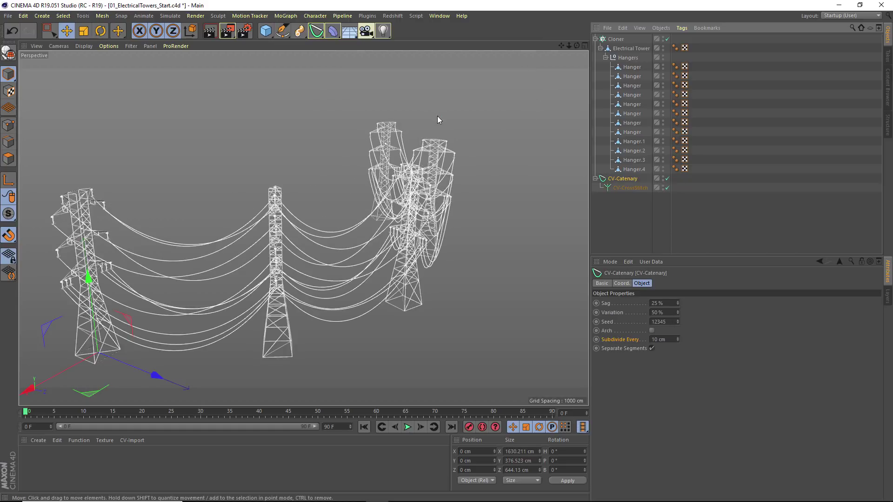
# Step: Set the CV-Catenary's Sag to 0.6 % and its Variation to 57 %
pyautogui.moveTo(425, 238)
pyautogui.keyDown('alt'); pyautogui.mouseDown()
pyautogui.moveTo(307, 228)
pyautogui.moveTo(430, 235)
pyautogui.mouseUp(); pyautogui.keyUp('alt')
pyautogui.moveTo(677, 302); pyautogui.dragTo(677, 322)
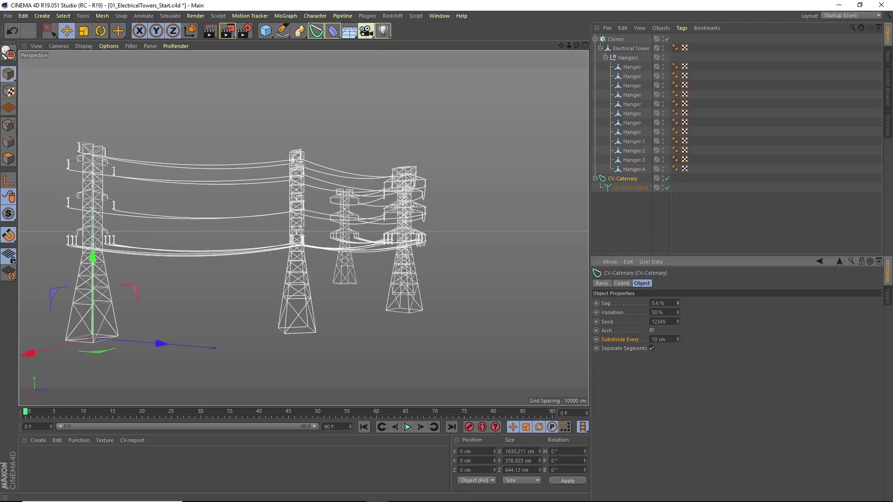
pyautogui.keyDown('alt'); pyautogui.moveTo(368, 209); pyautogui.dragTo(351, 234); pyautogui.keyUp('alt')
pyautogui.keyDown('alt'); pyautogui.moveTo(351, 235); pyautogui.dragTo(374, 227, button='right'); pyautogui.keyUp('alt')
pyautogui.keyDown('alt'); pyautogui.moveTo(375, 230); pyautogui.dragTo(404, 253); pyautogui.keyUp('alt')
pyautogui.moveTo(678, 312); pyautogui.dragTo(681, 320)
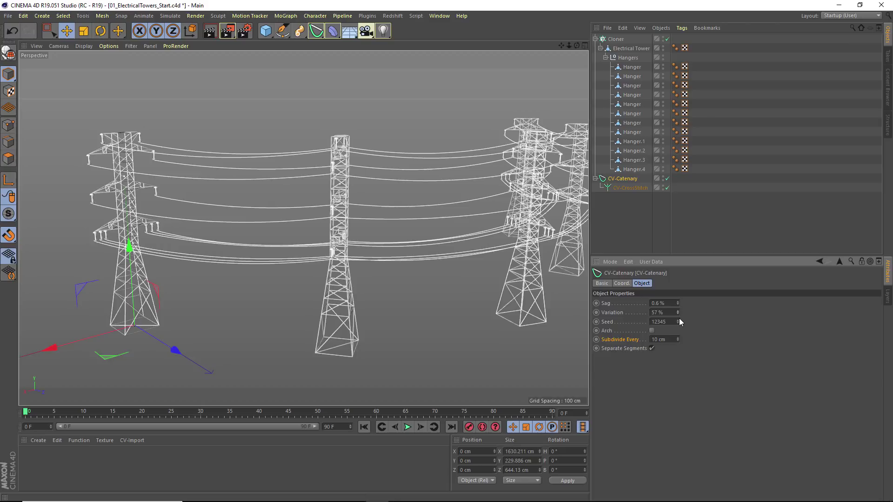
# Step: Raise the CV-Catenary's Seed to 12357 and clear the selection
pyautogui.keyDown('alt'); pyautogui.moveTo(370, 257); pyautogui.dragTo(537, 213); pyautogui.keyUp('alt')
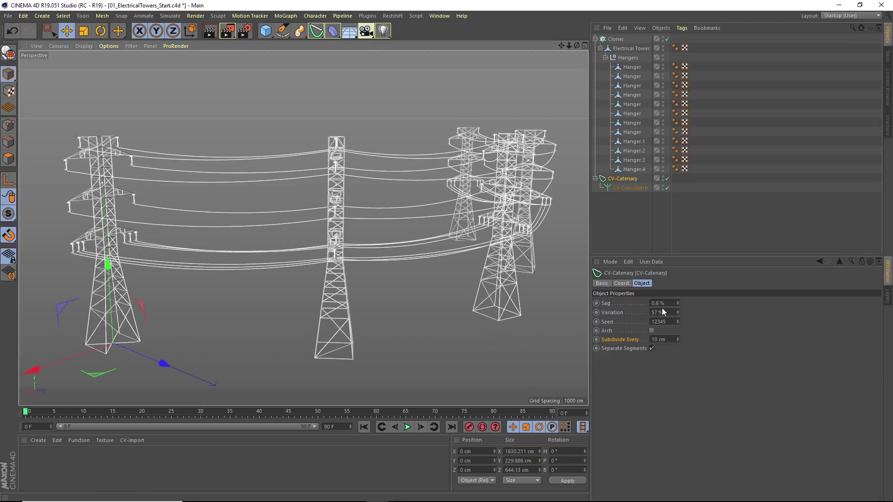
pyautogui.click(678, 320)
pyautogui.click(678, 320)
pyautogui.click(678, 320)
pyautogui.click(678, 320)
pyautogui.click(677, 320)
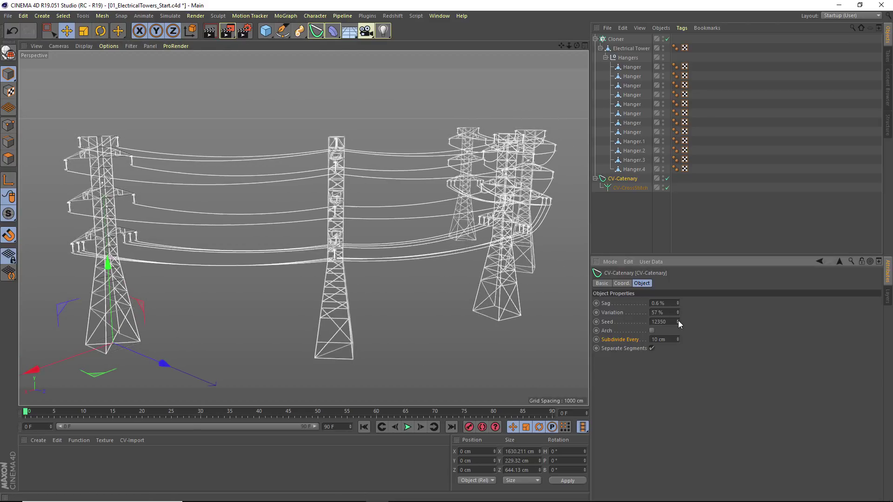
pyautogui.click(678, 320)
pyautogui.click(678, 319)
pyautogui.click(678, 320)
pyautogui.click(678, 320)
pyautogui.click(678, 320)
pyautogui.click(678, 321)
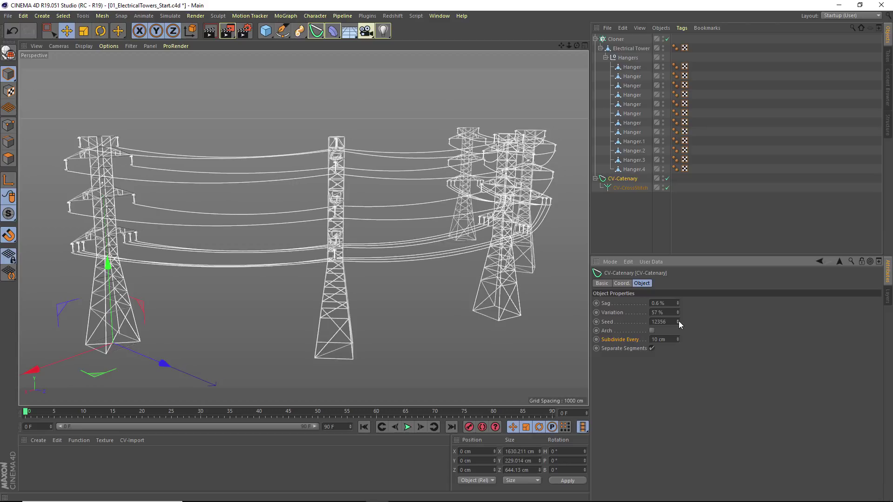
pyautogui.click(679, 321)
pyautogui.click(631, 216)
pyautogui.keyDown('alt'); pyautogui.moveTo(426, 218); pyautogui.dragTo(385, 236); pyautogui.keyUp('alt')
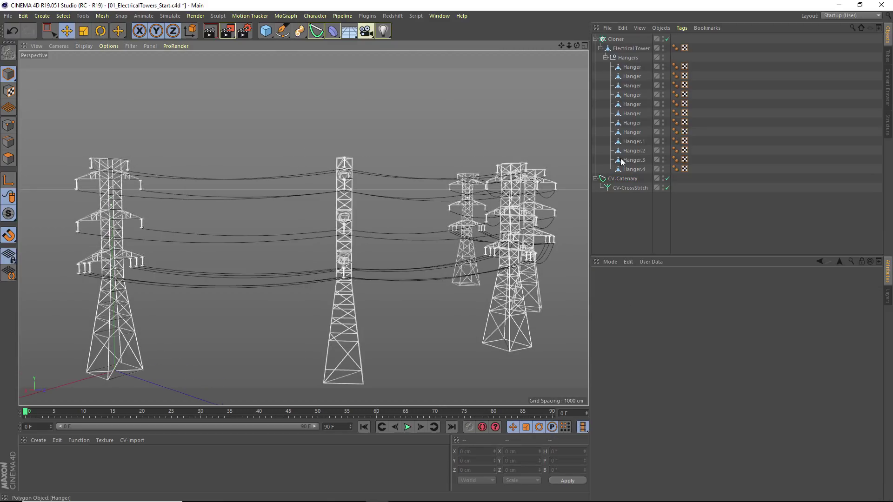
# Step: Automatically sweep an n-side spline along the CV-Catenary splines, scale the profile to adjust the cable thickness, and deselect it
pyautogui.click(621, 180)
pyautogui.keyDown('alt'); pyautogui.moveTo(421, 208); pyautogui.dragTo(418, 225); pyautogui.keyUp('alt')
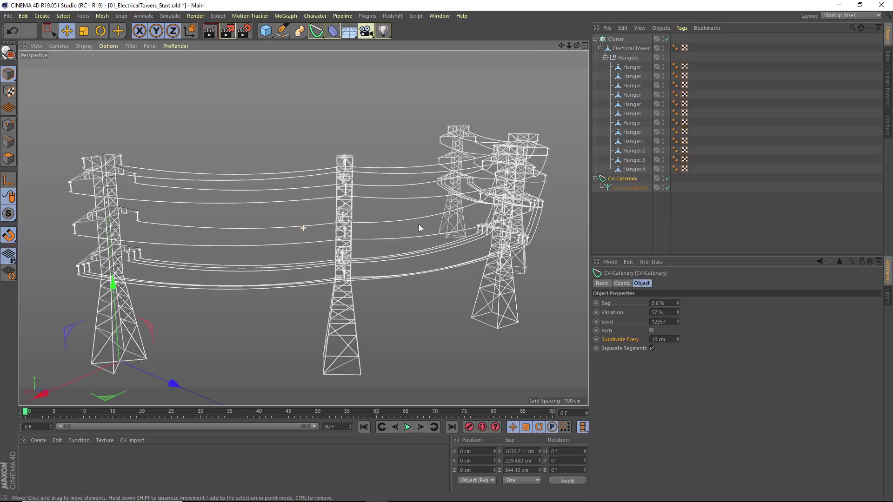
pyautogui.click(299, 33)
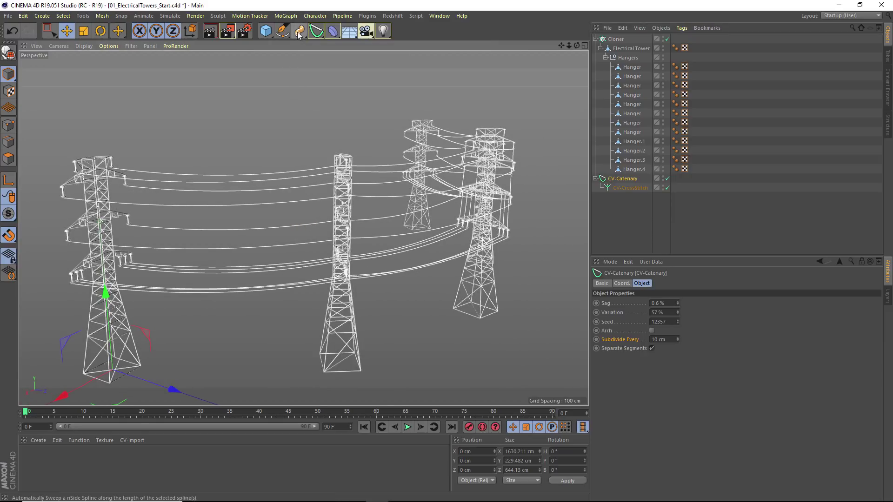
pyautogui.press('t')
pyautogui.moveTo(95, 171); pyautogui.dragTo(105, 171)
pyautogui.click(620, 217)
# Step: Render the perspective view of the towers and swept cables from a closer angle
pyautogui.keyDown('alt'); pyautogui.moveTo(208, 230); pyautogui.dragTo(302, 223); pyautogui.keyUp('alt')
pyautogui.click(247, 256)
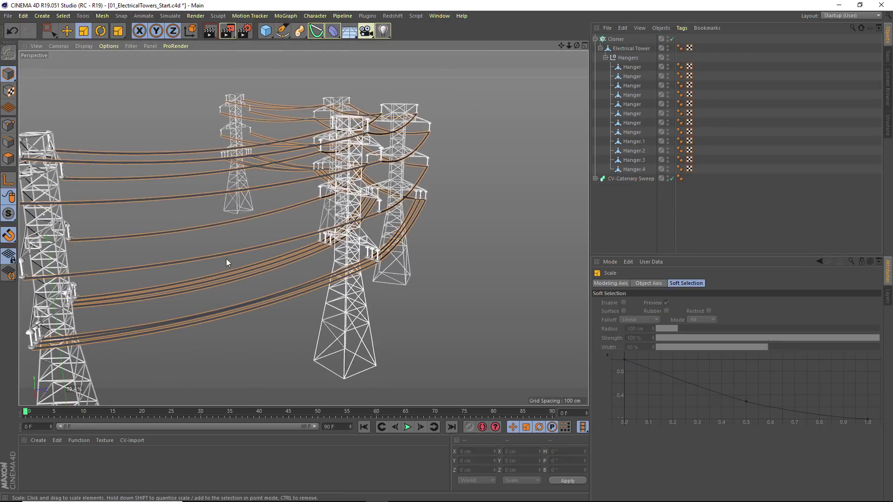
pyautogui.click(439, 253)
pyautogui.hotkey('ctrl', 'r')
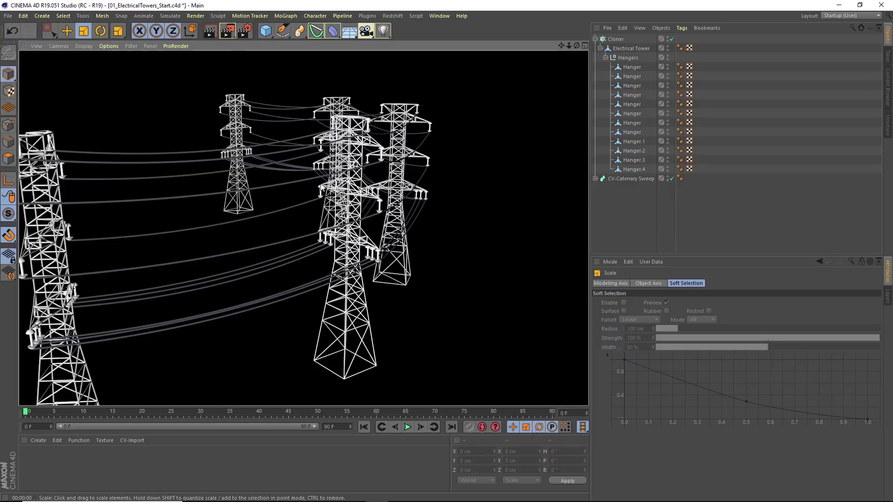